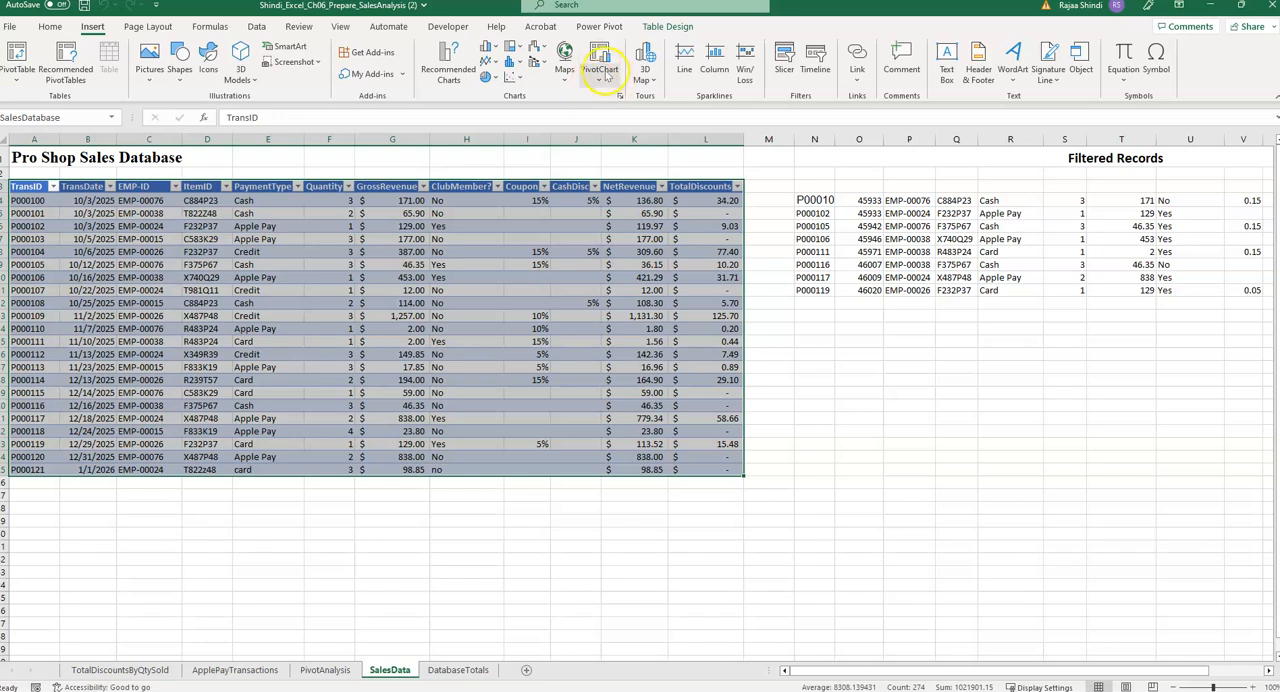
# Insert a PivotChart from the SalesData table on a new worksheet and move it away from the PivotTable placeholder.
pyautogui.click(610, 101)
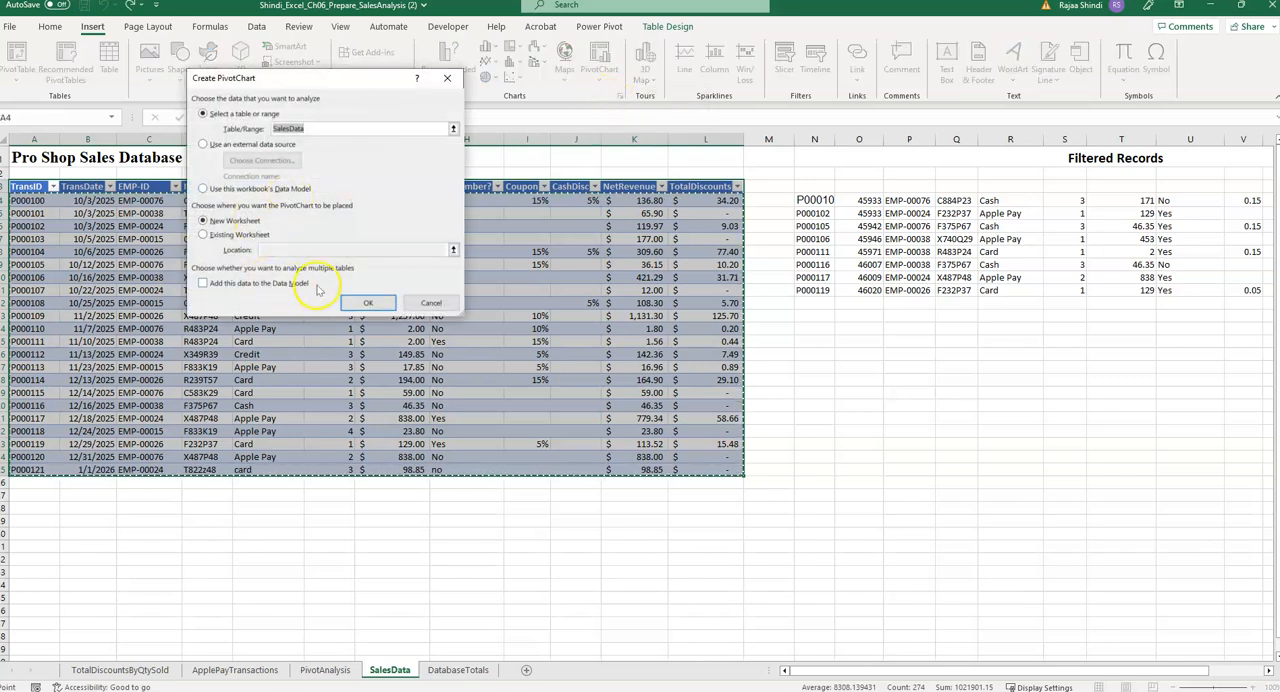
pyautogui.click(364, 303)
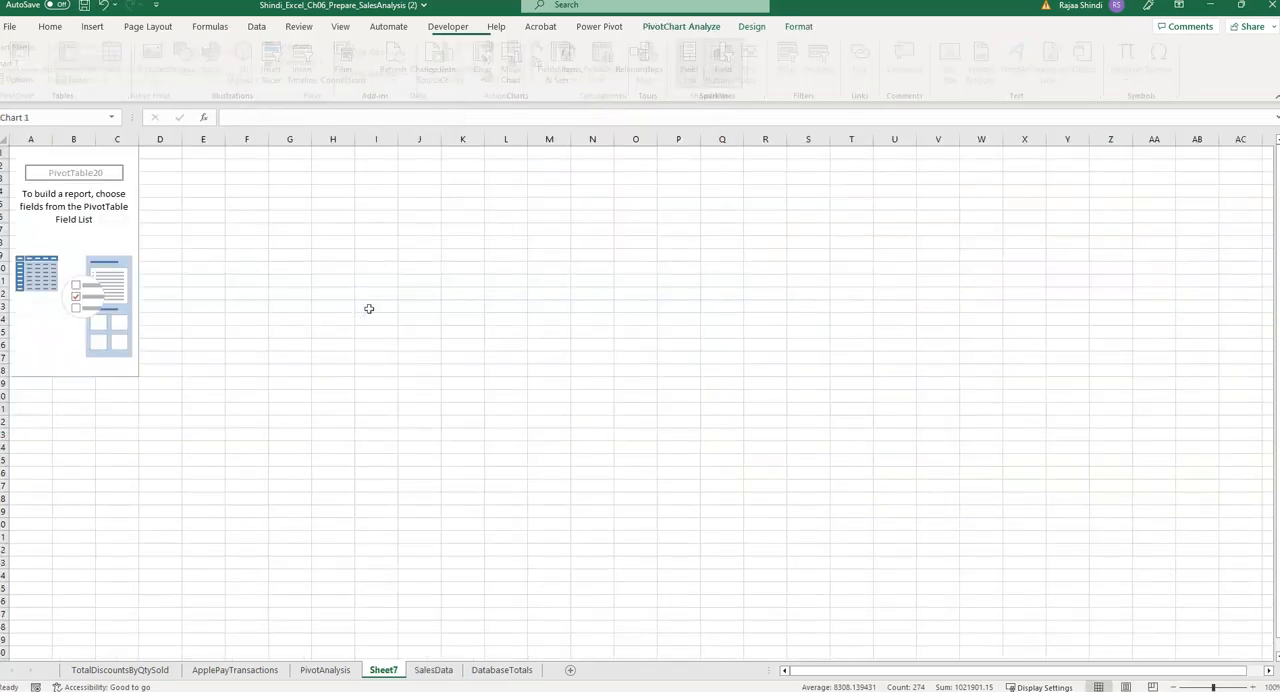
pyautogui.moveTo(212, 170); pyautogui.dragTo(395, 233)
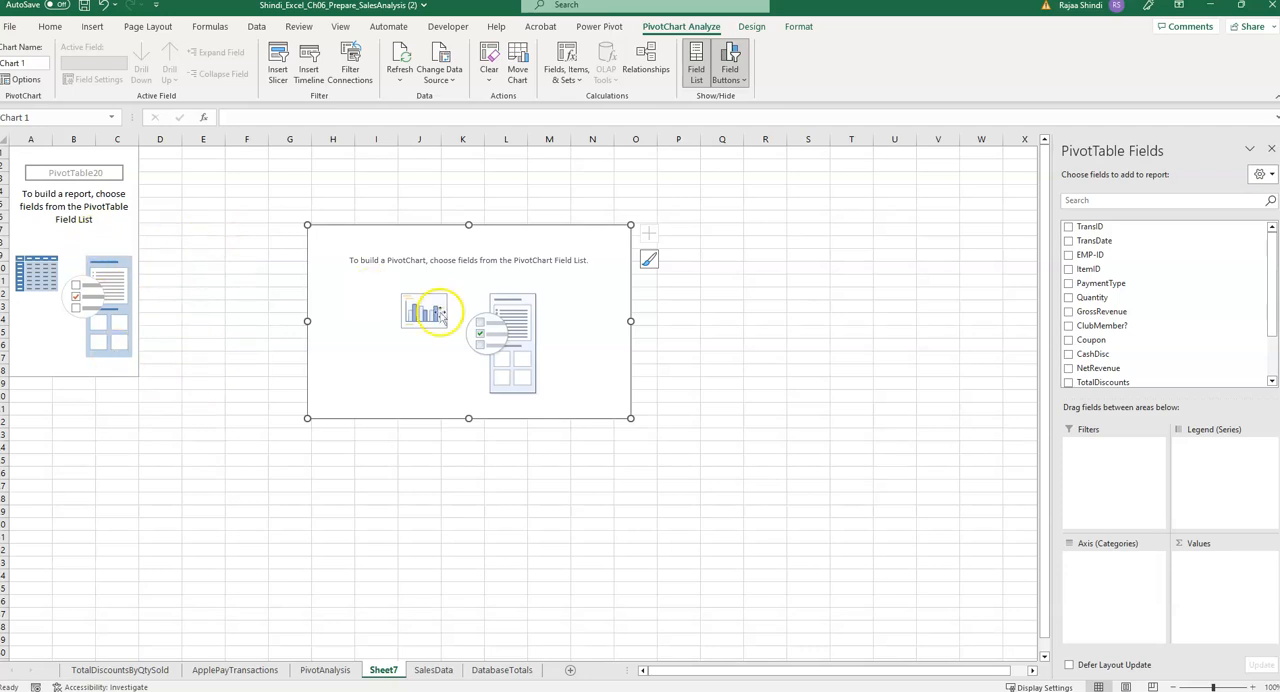
# Plot the sum of NetRevenue as the PivotChart's values with PaymentType as its axis categories.
pyautogui.click(417, 494)
pyautogui.moveTo(1093, 368); pyautogui.dragTo(1197, 563)
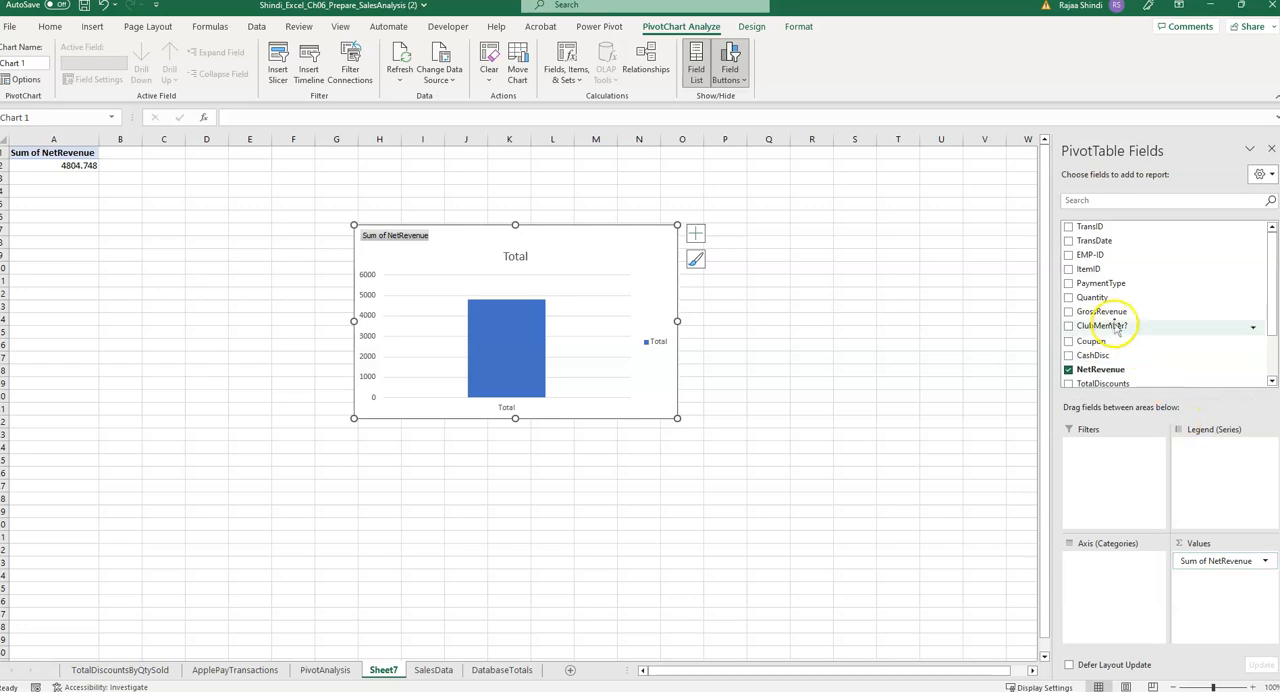
pyautogui.moveTo(1100, 284); pyautogui.dragTo(1094, 563)
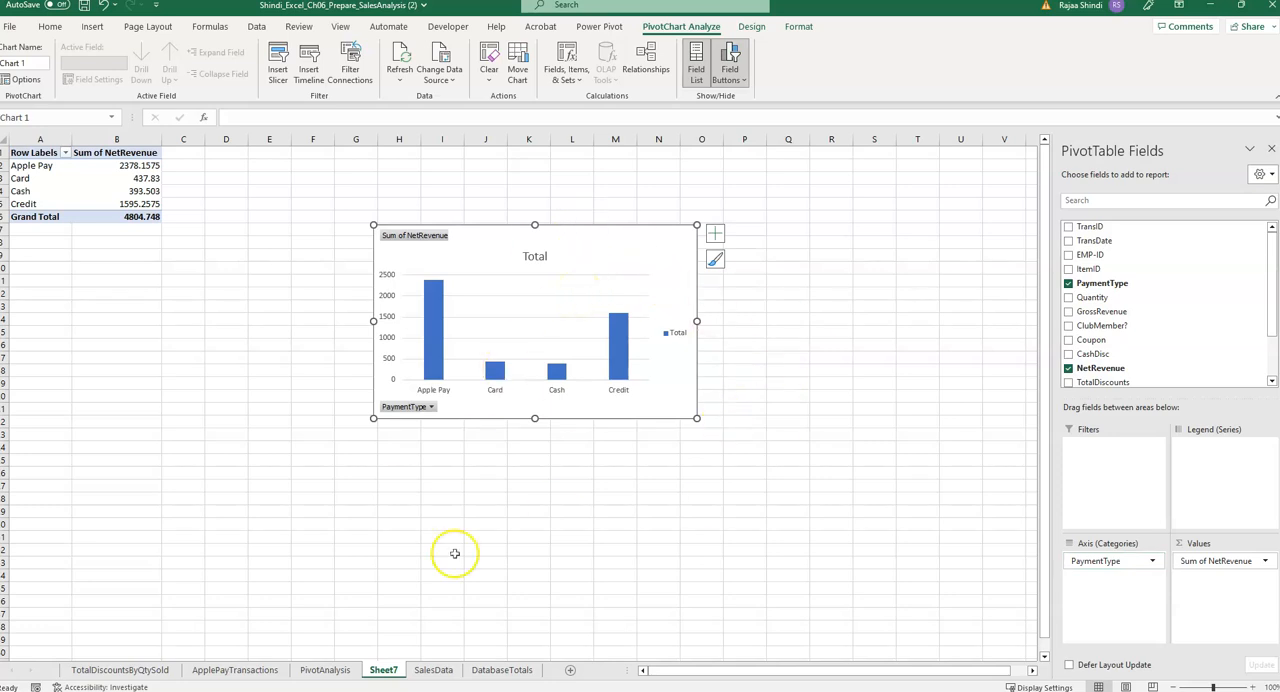
# Rename the new PivotChart worksheet as RevenueByPaymentType.
pyautogui.rightClick(382, 672)
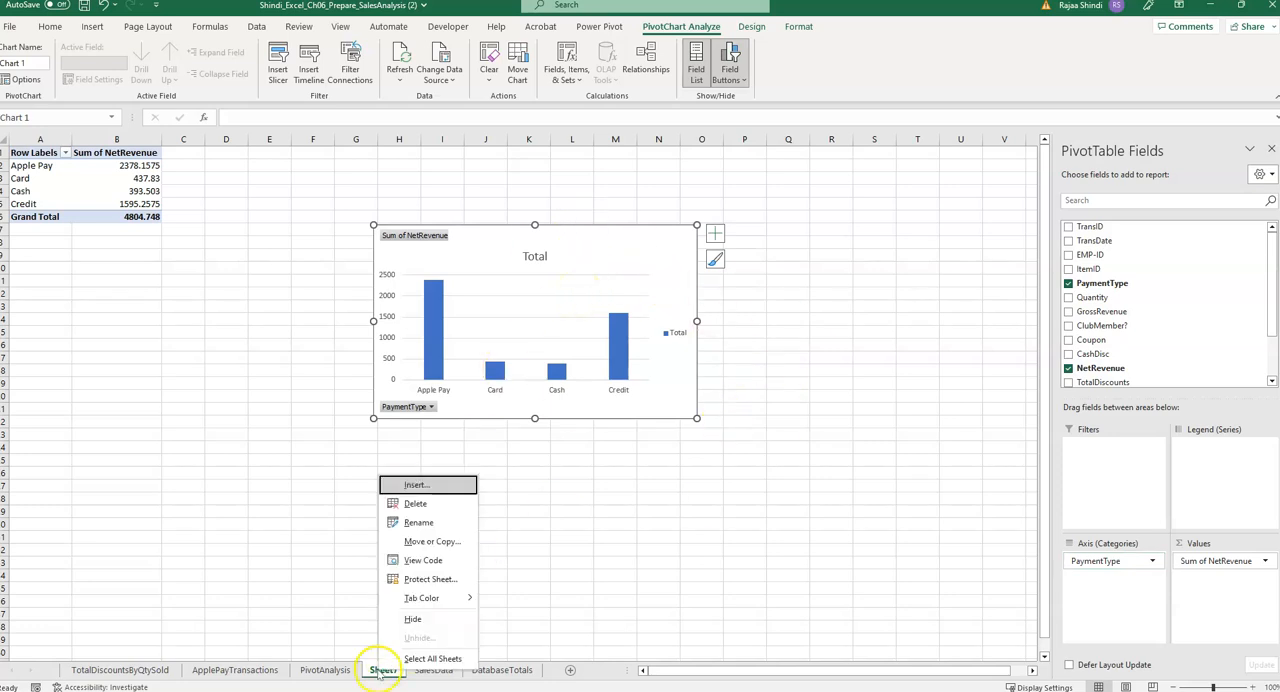
pyautogui.click(422, 524)
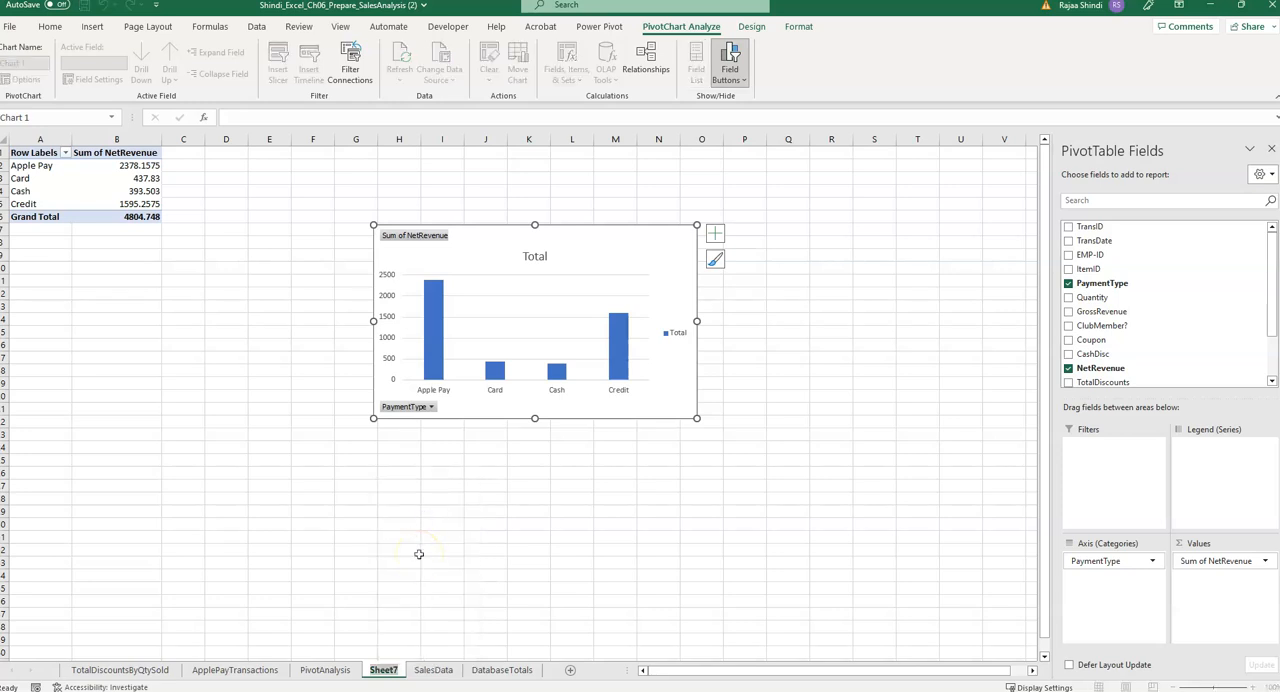
pyautogui.write('Reven')
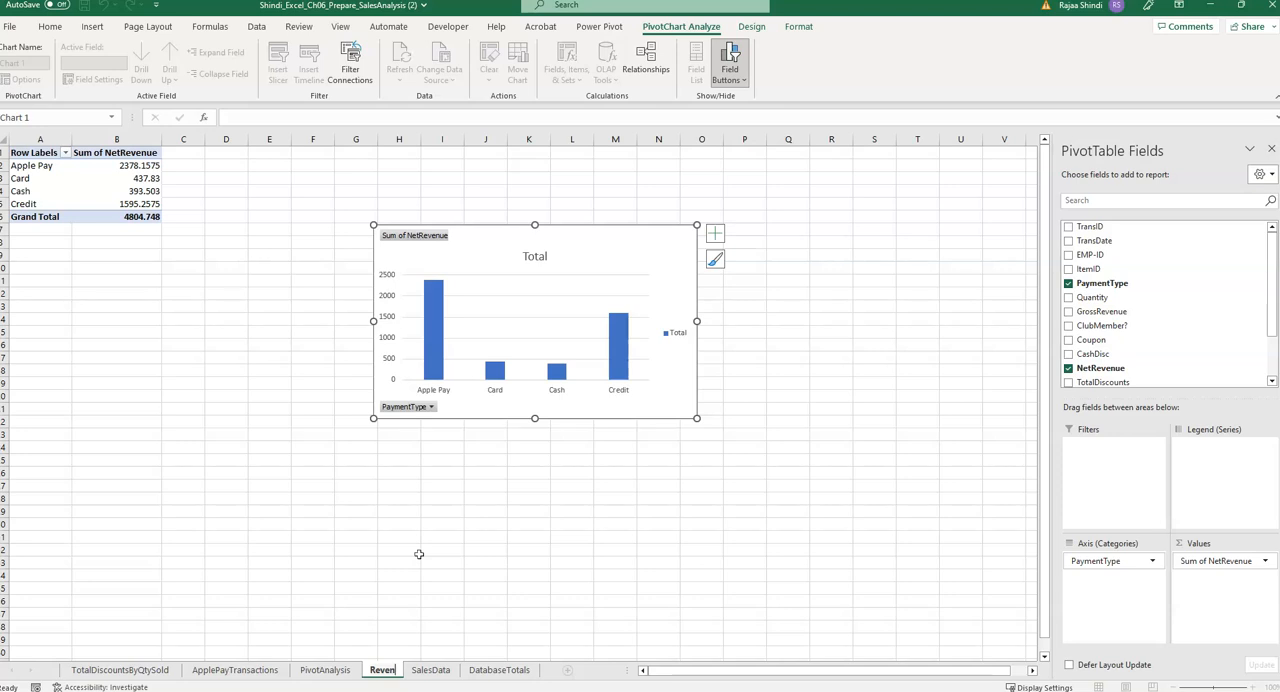
pyautogui.write('u')
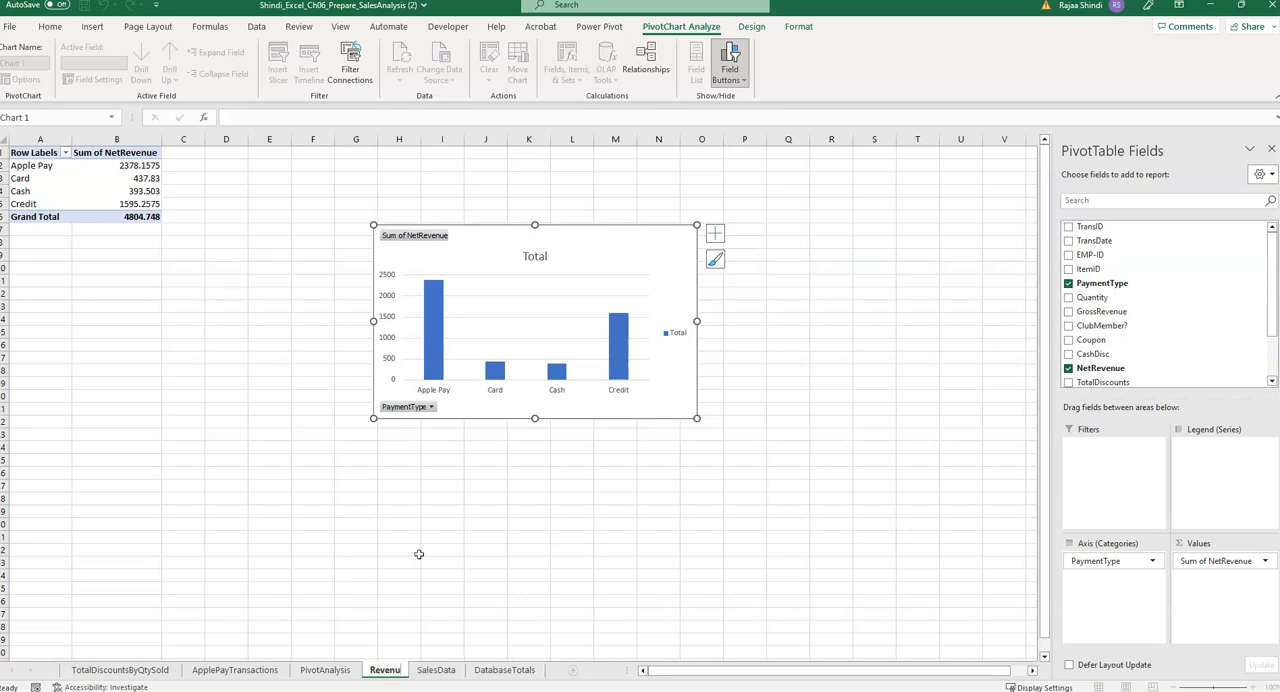
pyautogui.write('eByPayment')
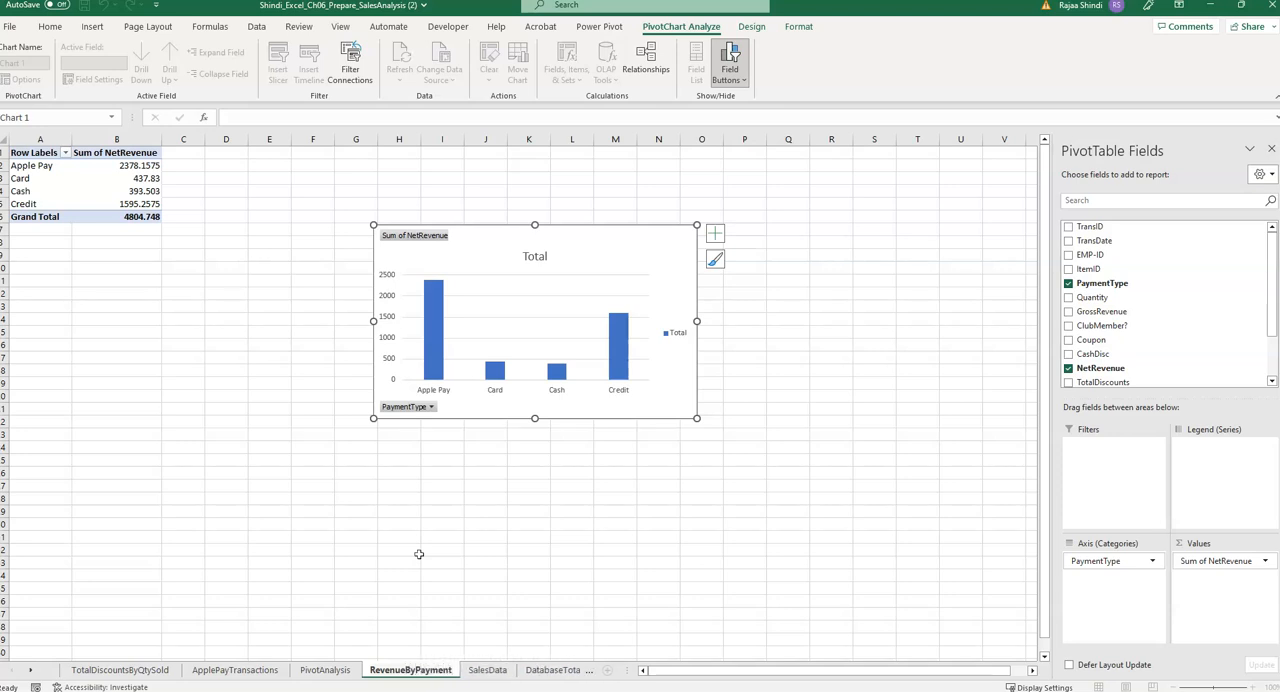
pyautogui.write('Type')
pyautogui.click(439, 569)
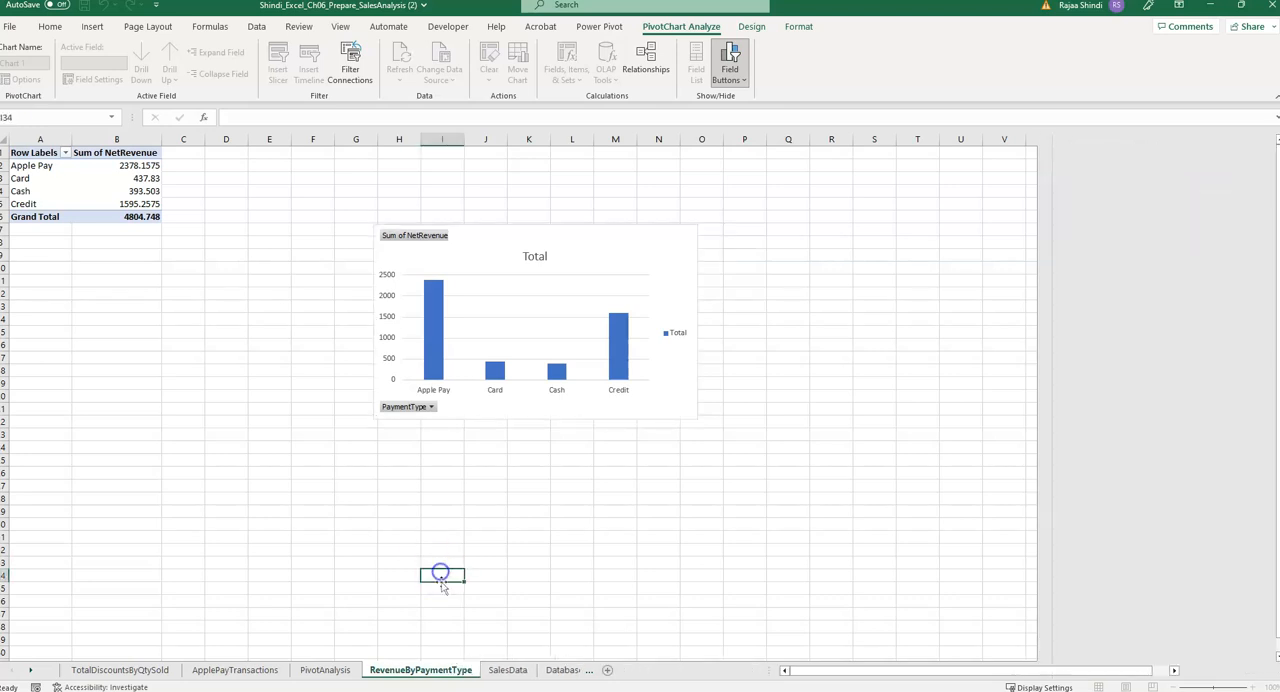
# Change the PivotChart's type from clustered column to pie.
pyautogui.click(530, 296)
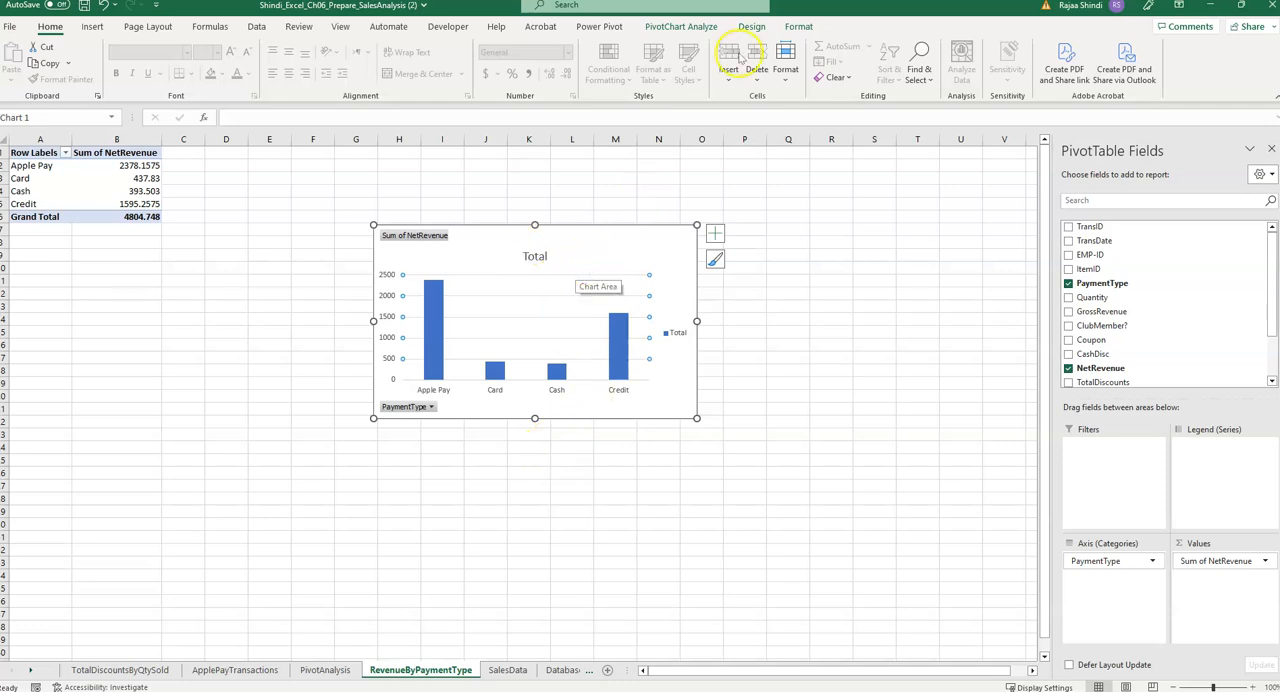
pyautogui.click(799, 27)
pyautogui.click(752, 27)
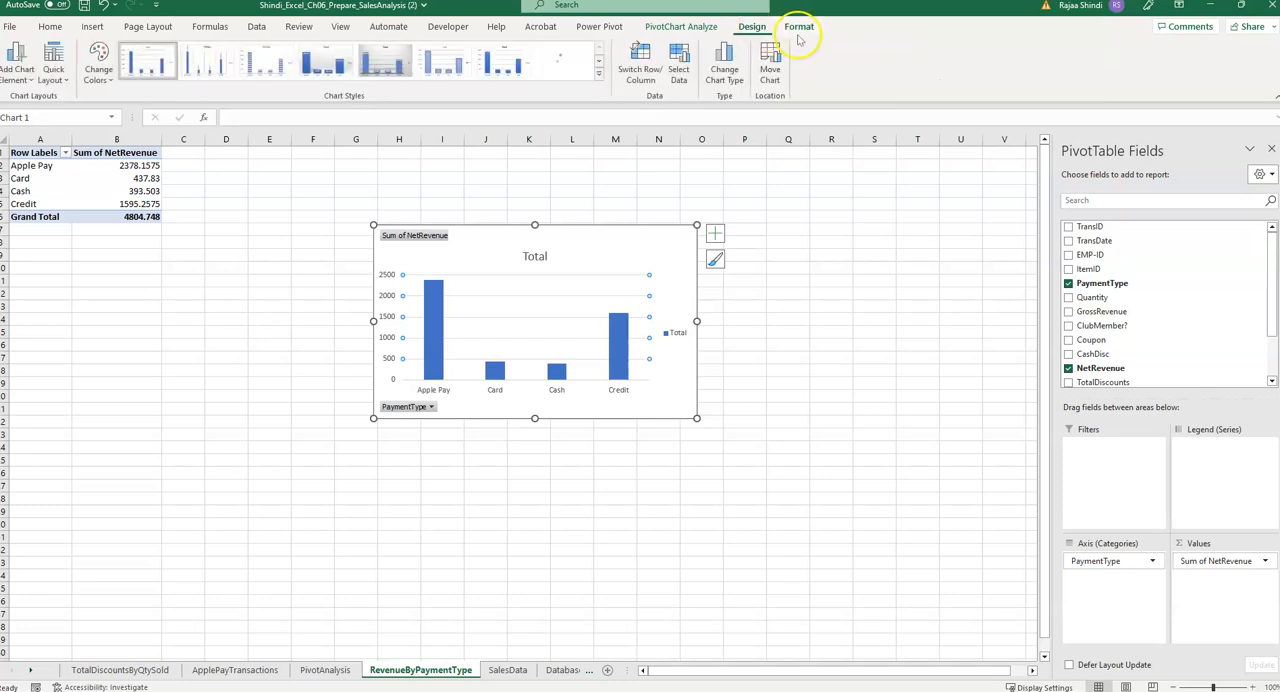
pyautogui.click(725, 66)
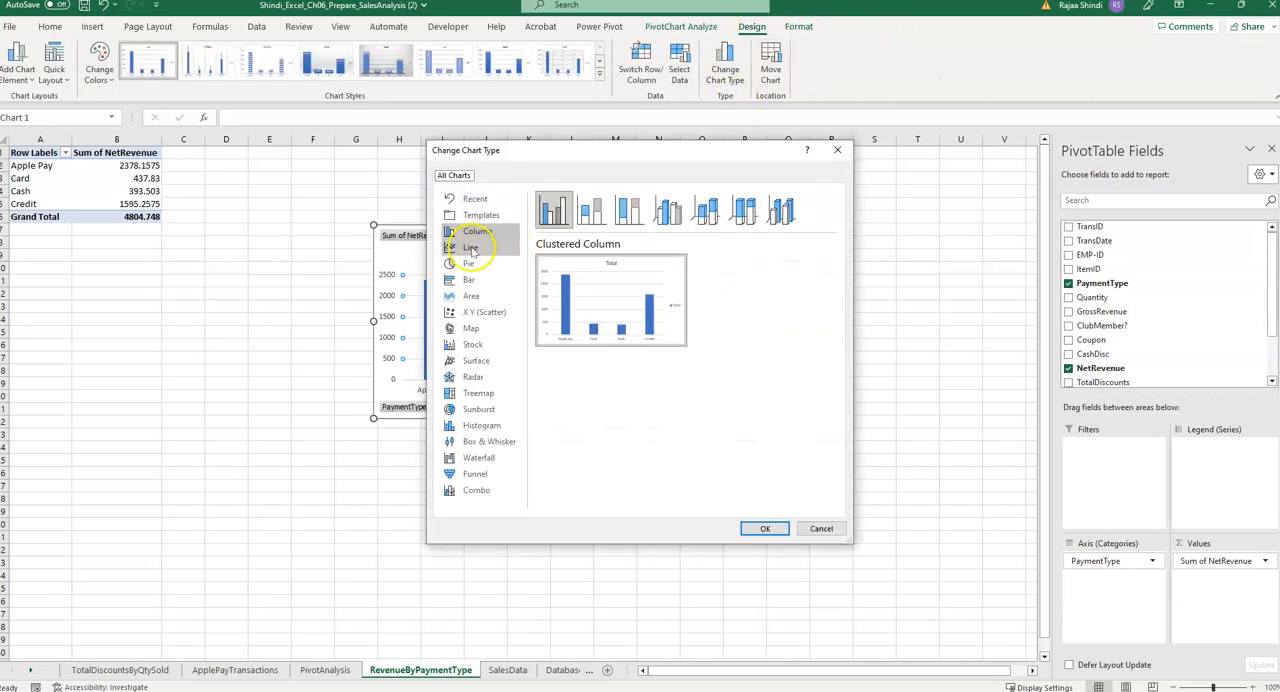
pyautogui.click(468, 263)
pyautogui.click(760, 530)
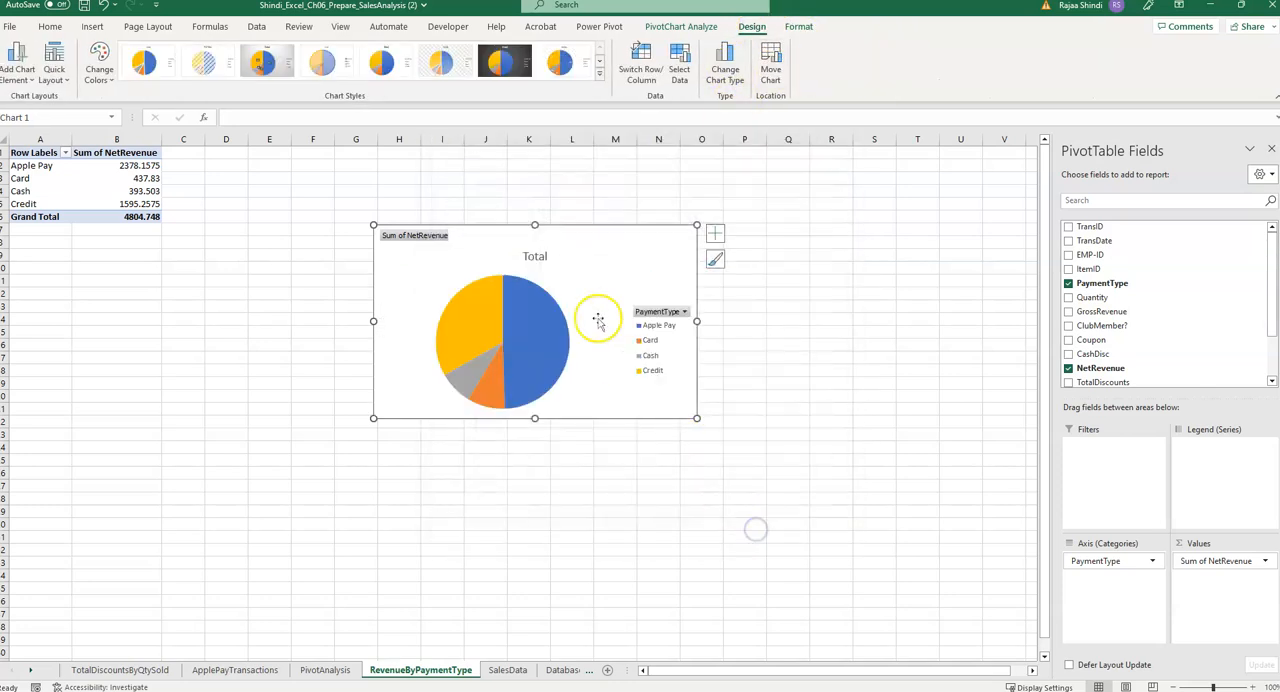
# Move the pie chart to its own new sheet named Chart1 and add Years (TransDate) as a filter field.
pyautogui.click(770, 66)
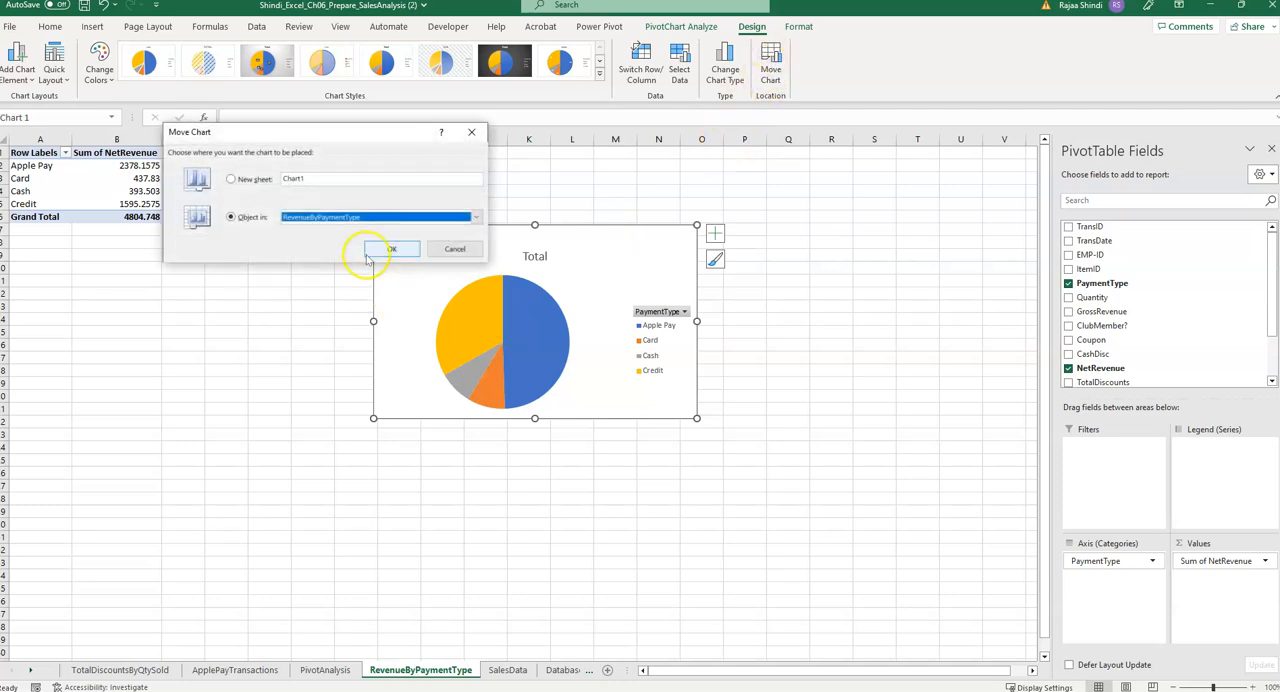
pyautogui.click(231, 179)
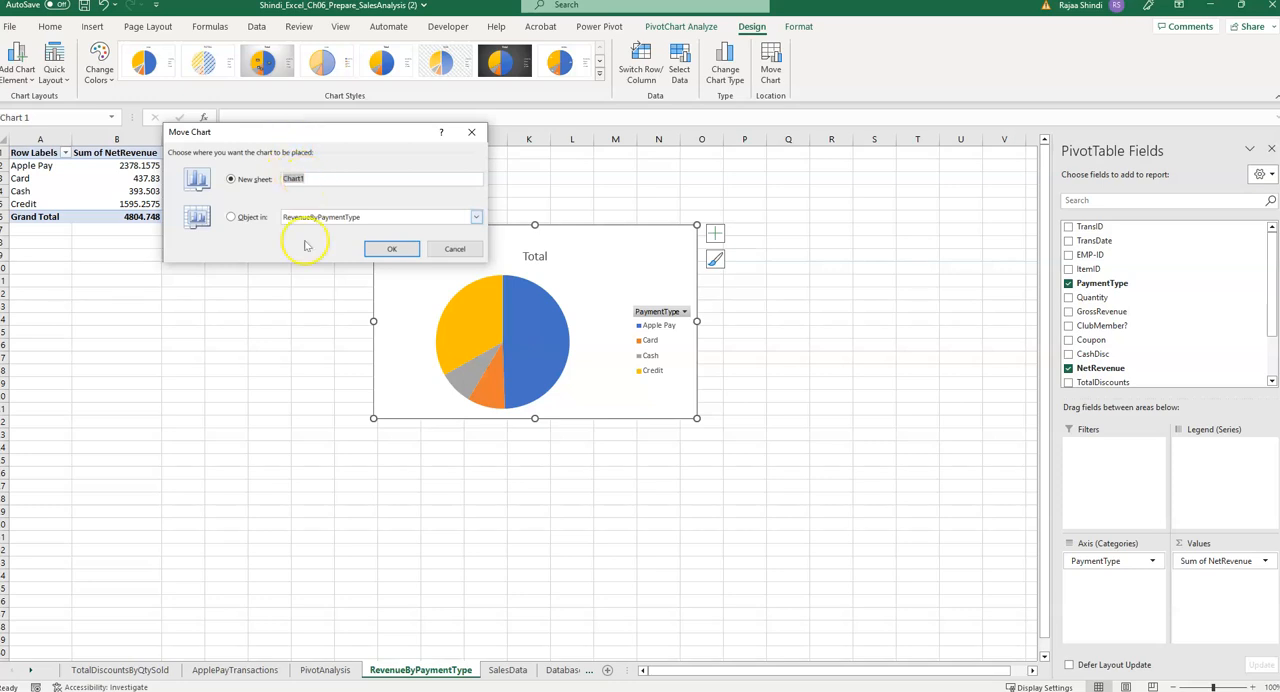
pyautogui.click(392, 249)
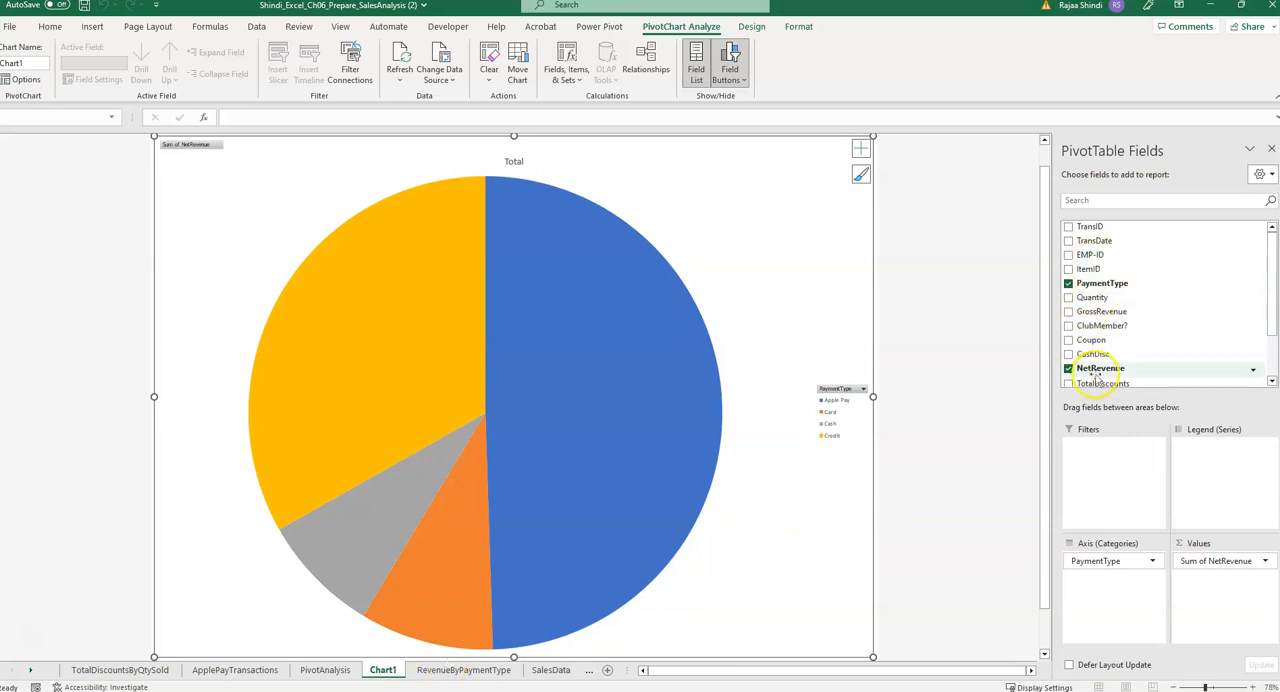
pyautogui.scroll(-2, 1097, 377)
pyautogui.moveTo(1106, 365); pyautogui.dragTo(1105, 459)
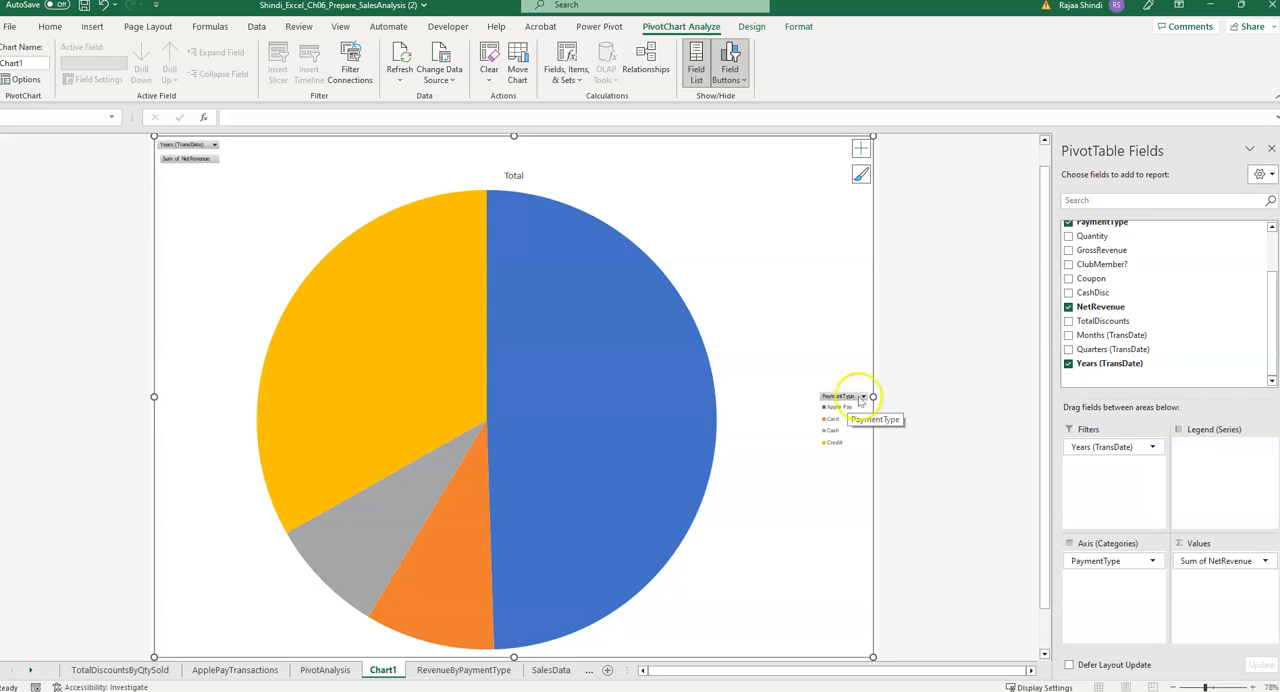
pyautogui.click(213, 146)
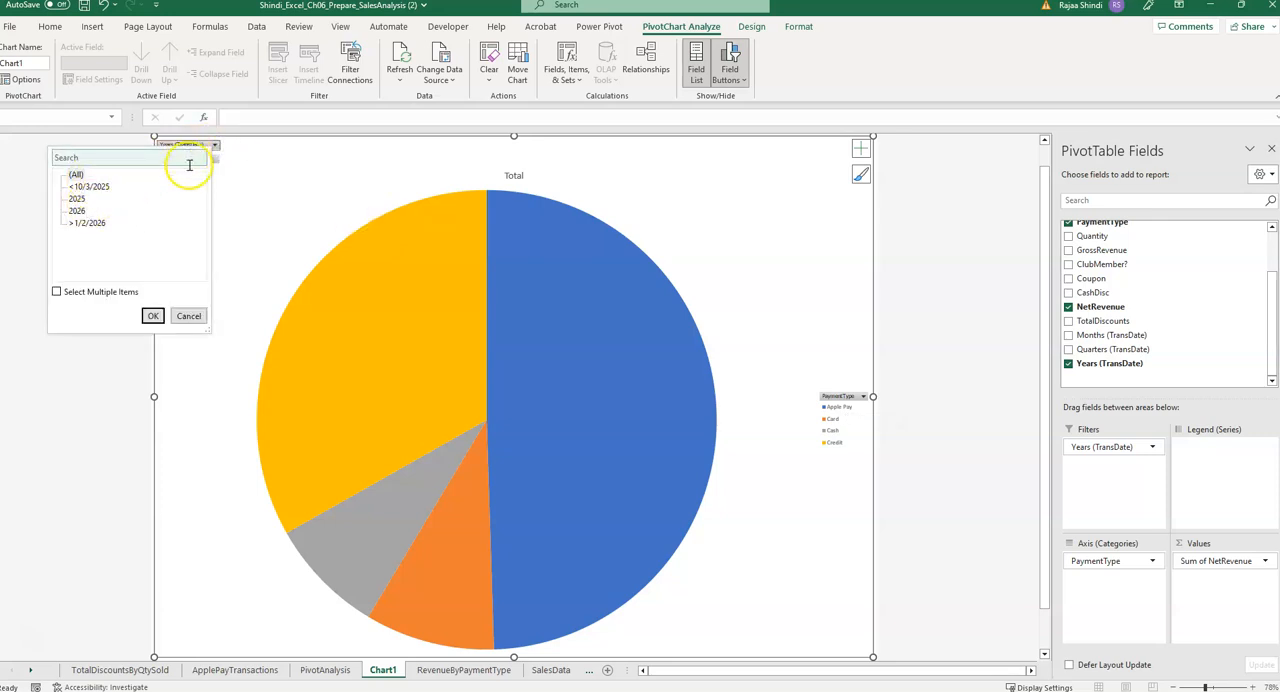
pyautogui.click(189, 315)
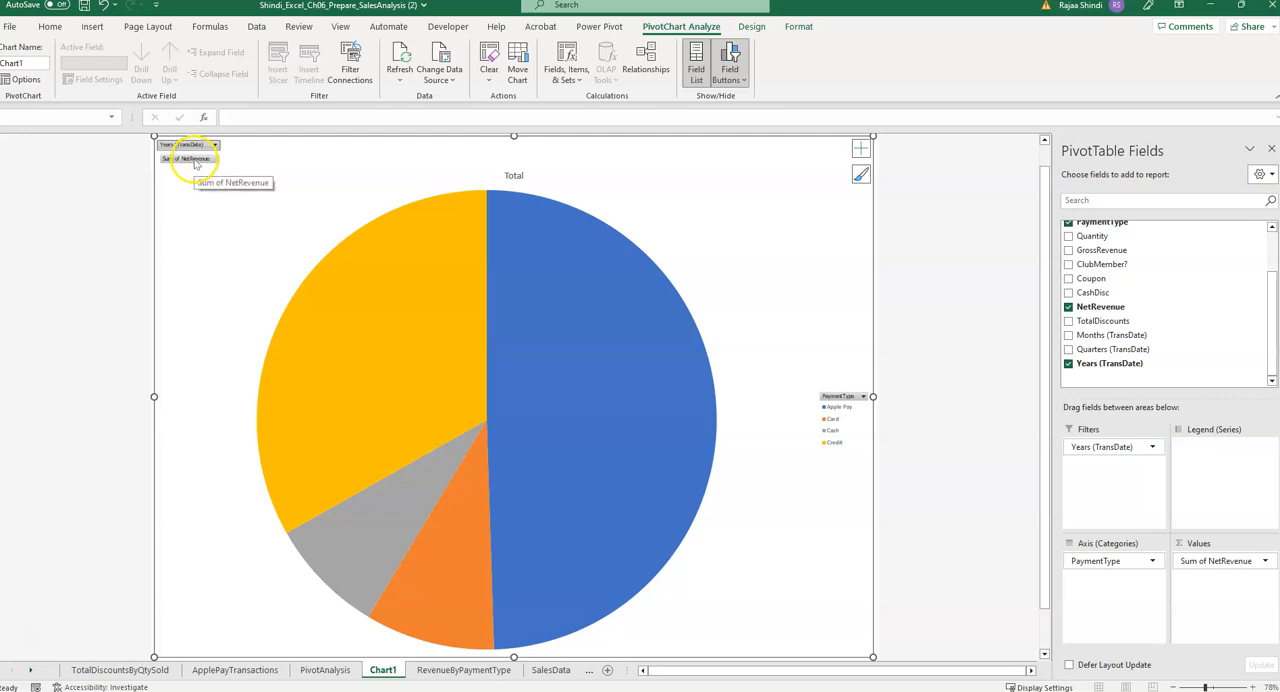
pyautogui.click(862, 396)
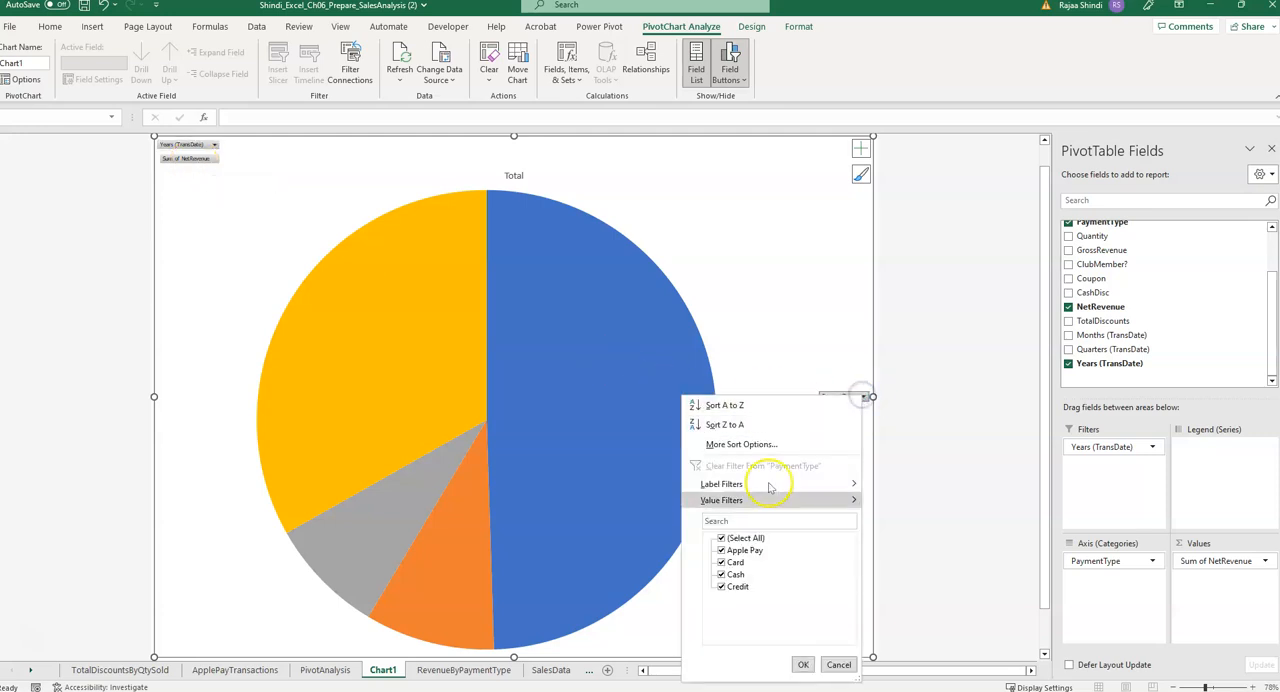
pyautogui.click(839, 665)
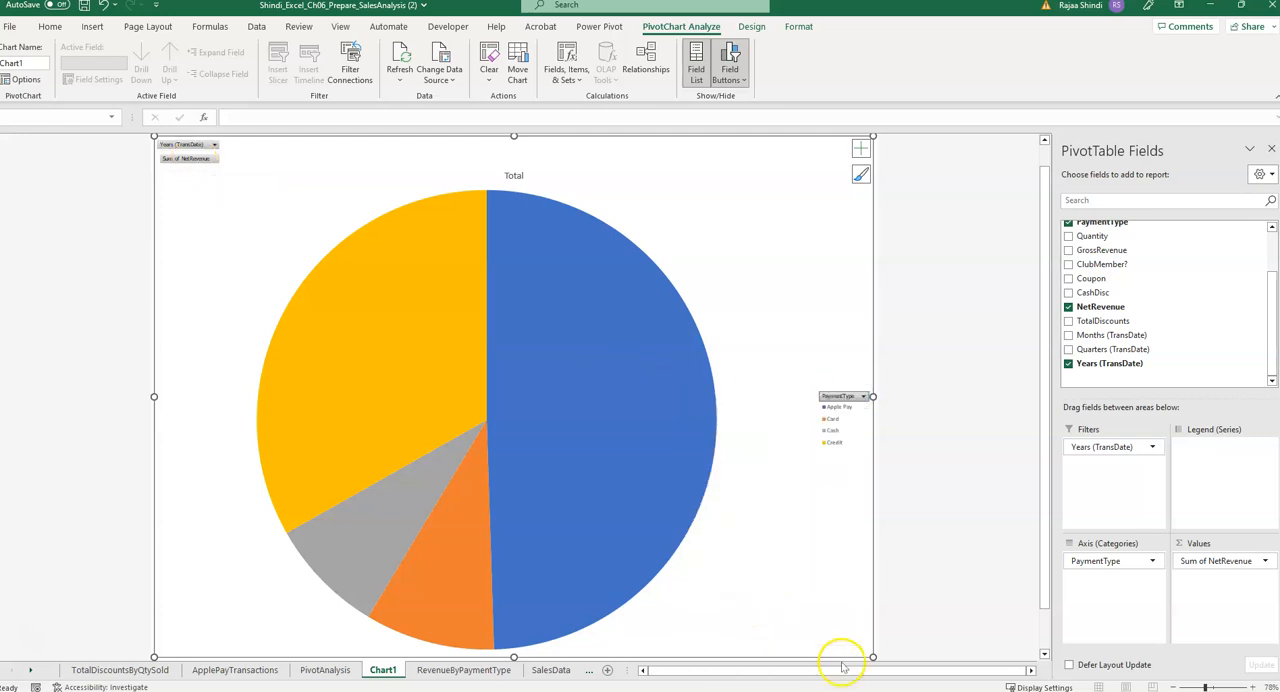
# Rename the Chart1 sheet as RevenueByPaymentChart, reusing the text copied from the RevenueByPaymentType sheet name.
pyautogui.moveTo(522, 497)
pyautogui.click(440, 672)
pyautogui.click(384, 672)
pyautogui.click(452, 672)
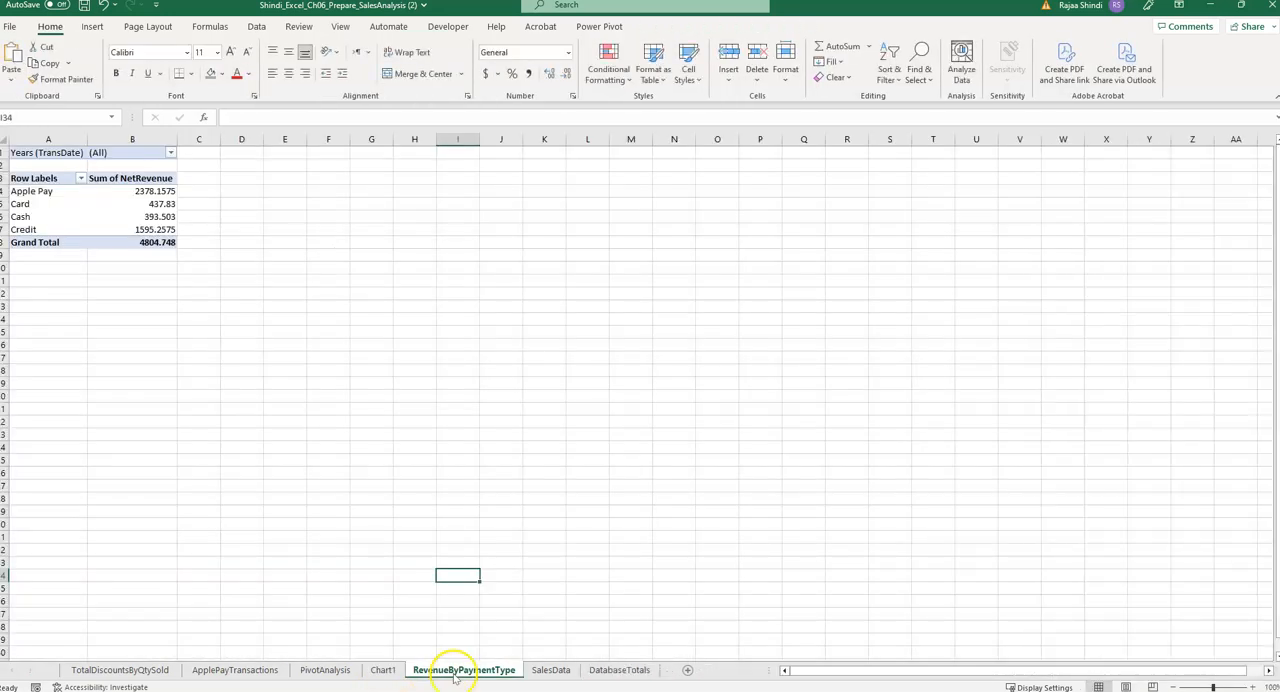
pyautogui.doubleClick(430, 672)
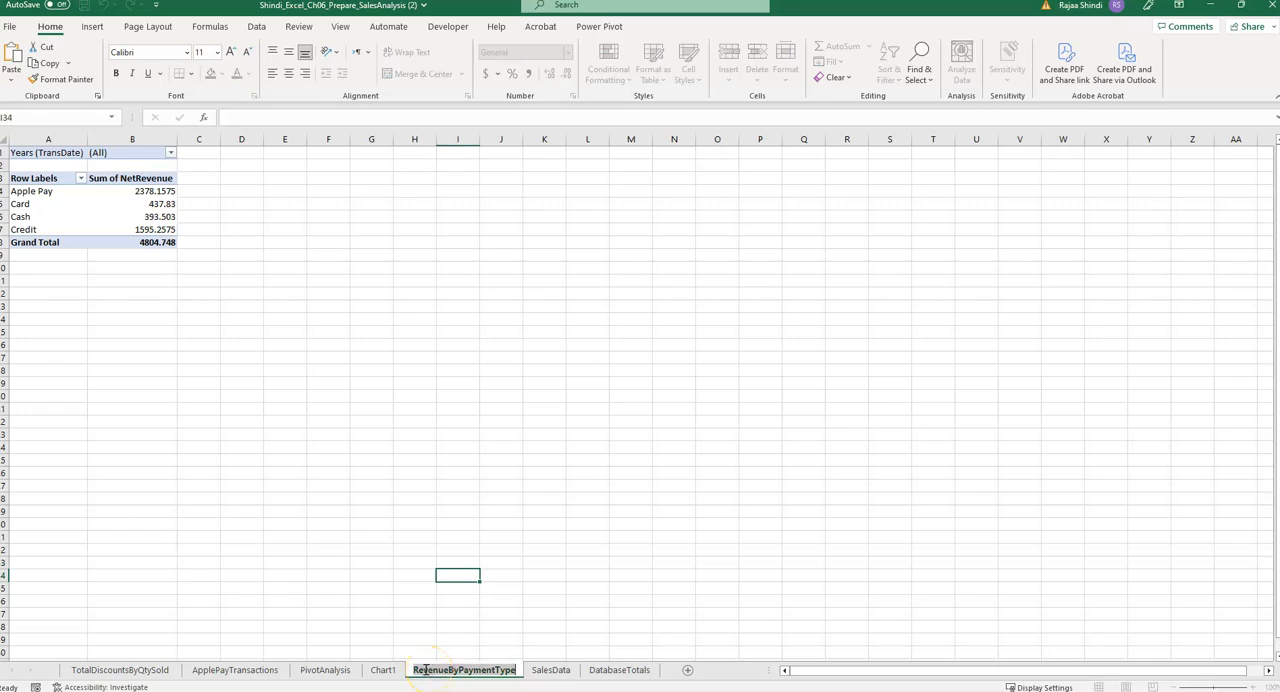
pyautogui.click(493, 671)
pyautogui.moveTo(515, 671); pyautogui.dragTo(410, 672)
pyautogui.hotkey('ctrl', 'c')
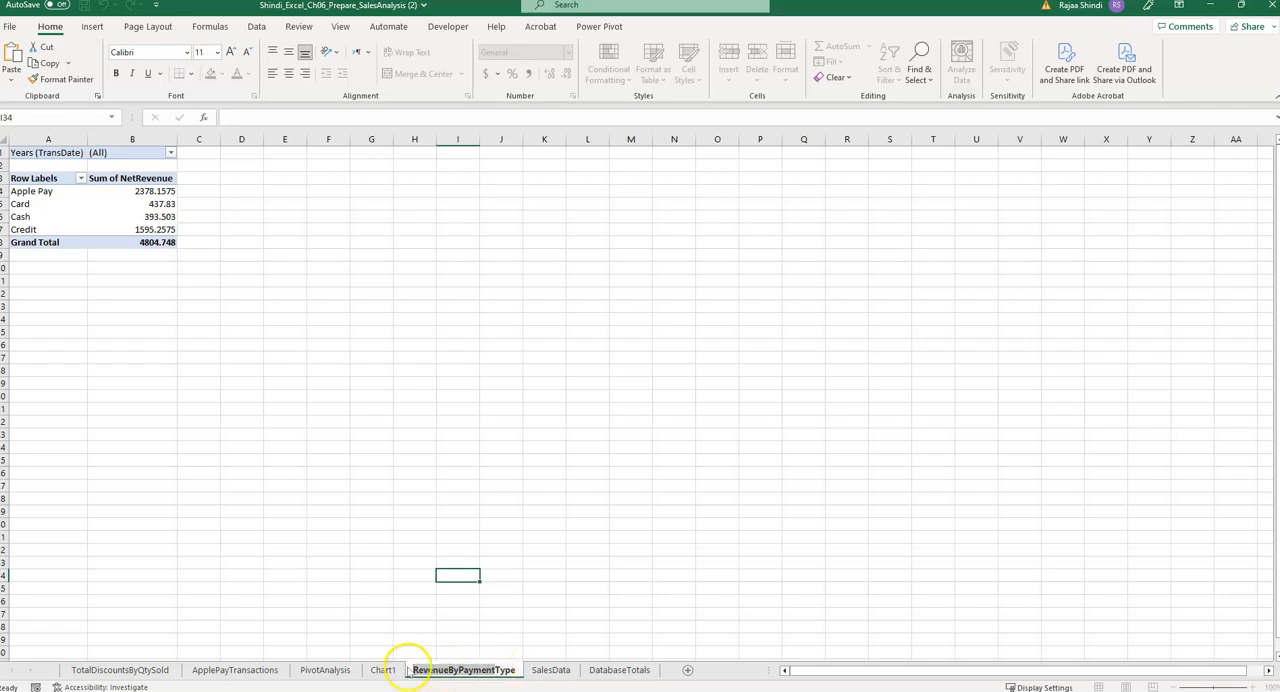
pyautogui.click(381, 670)
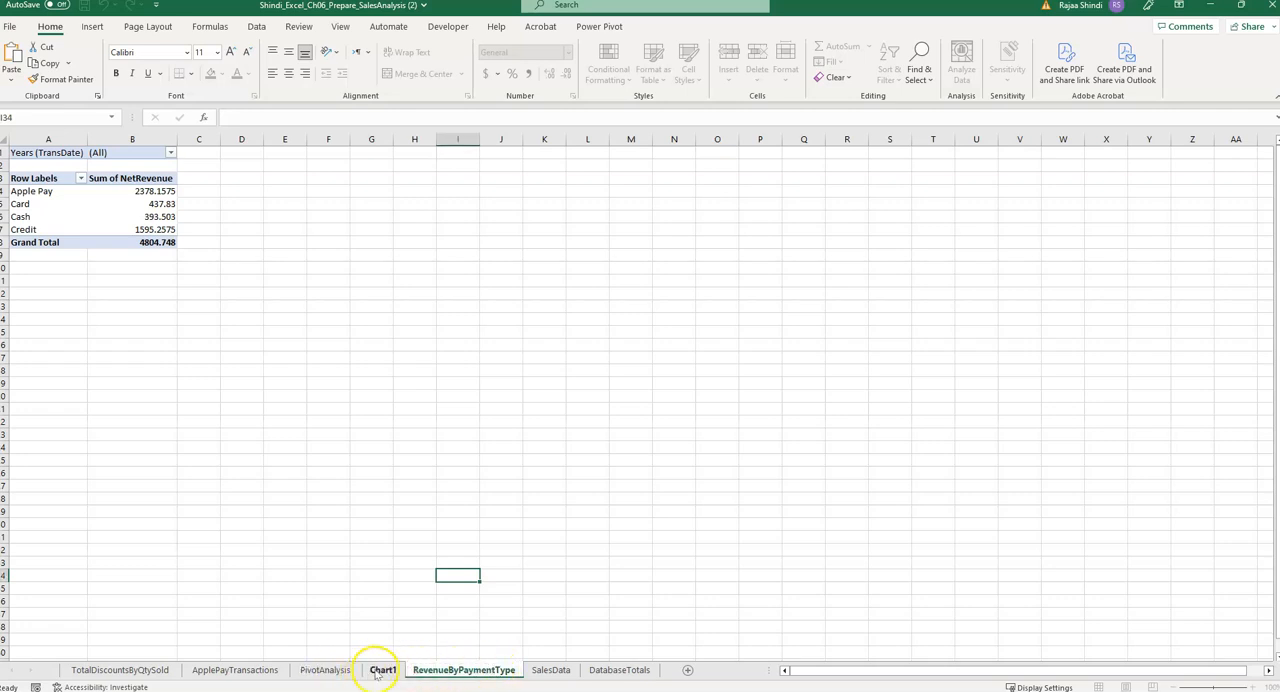
pyautogui.doubleClick(383, 670)
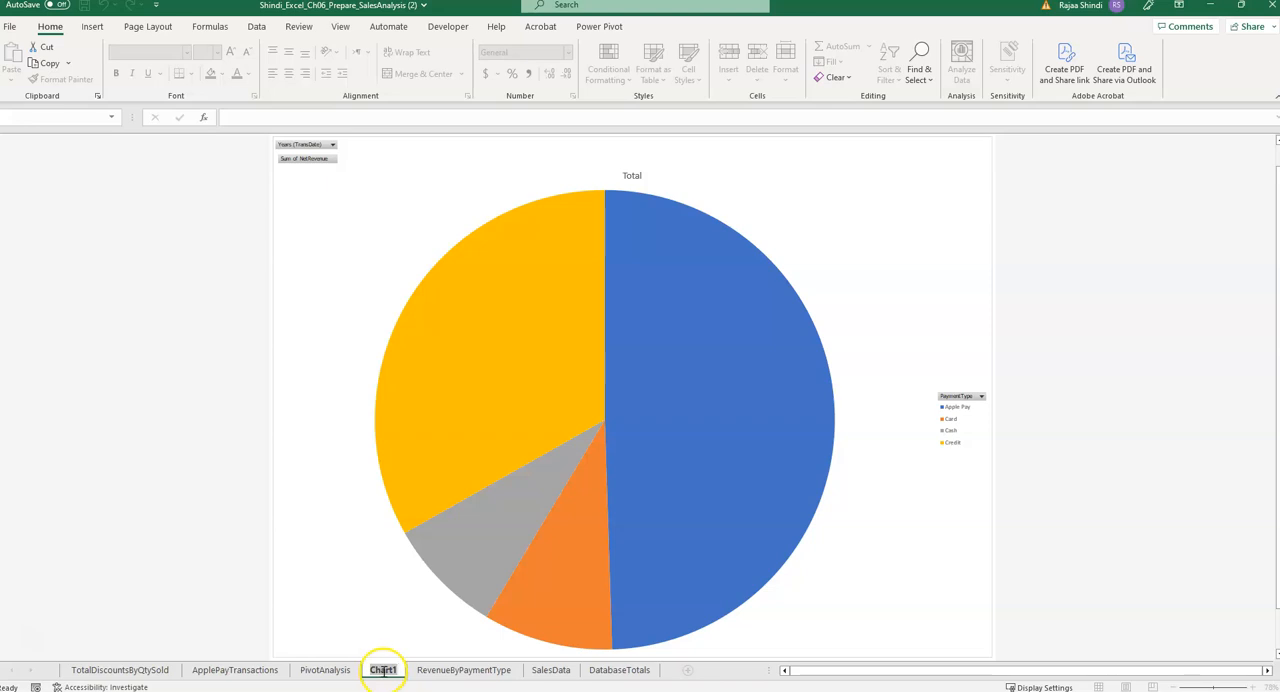
pyautogui.hotkey('ctrl', 'v')
pyautogui.write('Chart')
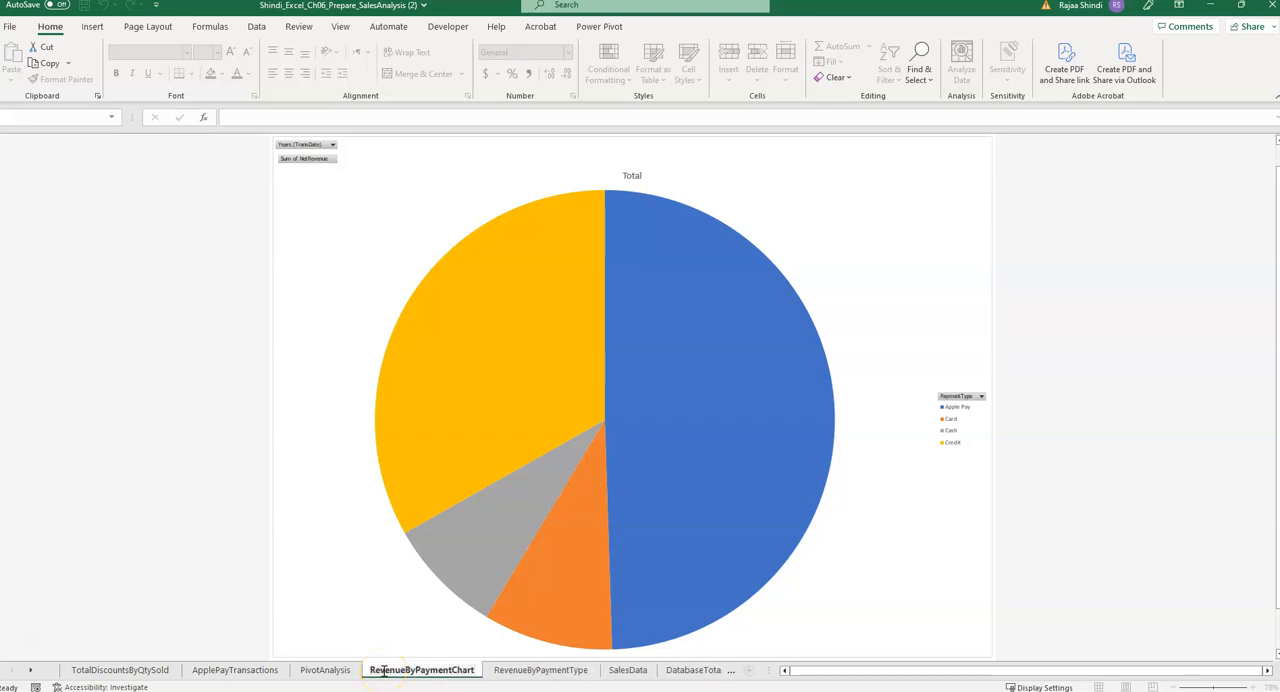
pyautogui.click(329, 557)
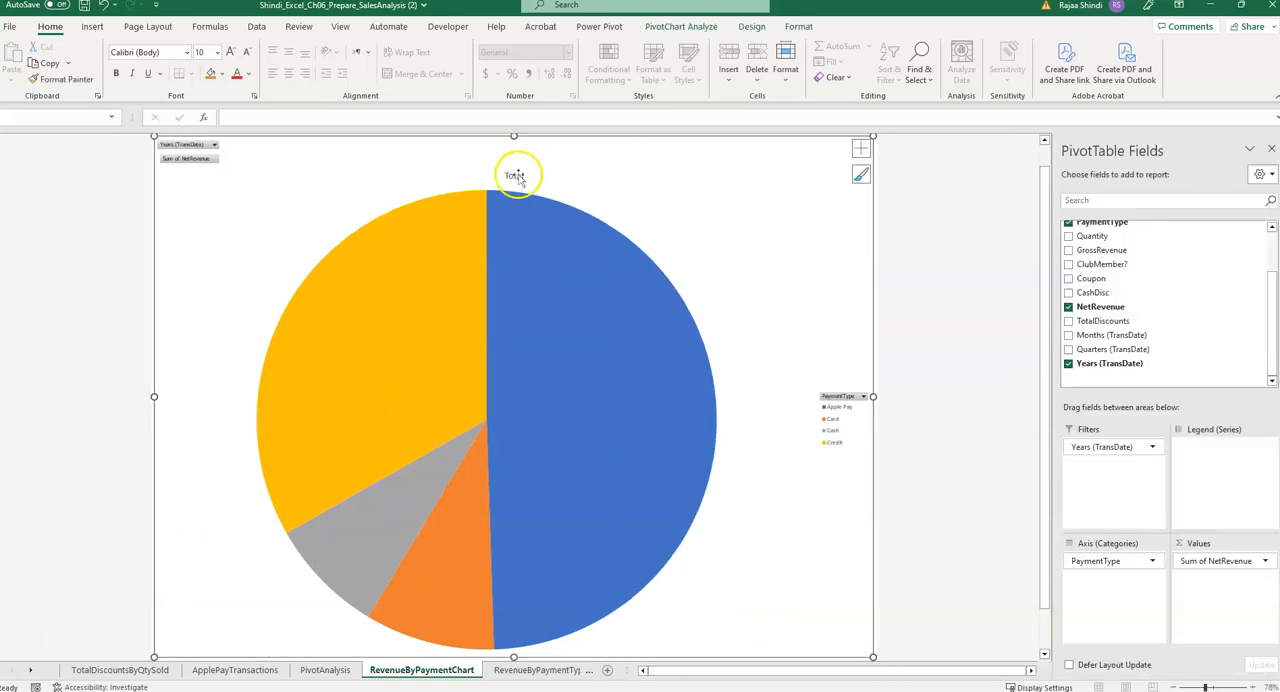
# Replace the pie chart's title with "Proportion of Revenue by Payment Type".
pyautogui.doubleClick(515, 177)
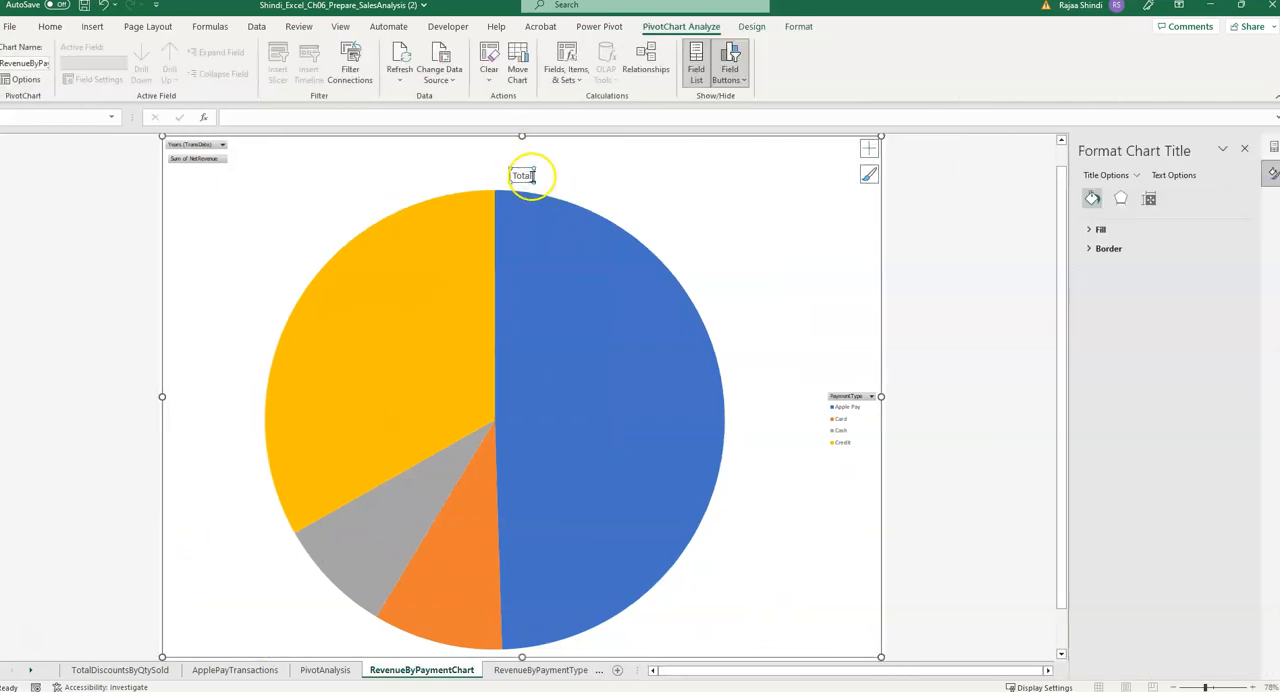
pyautogui.doubleClick(521, 177)
pyautogui.press('Escape')
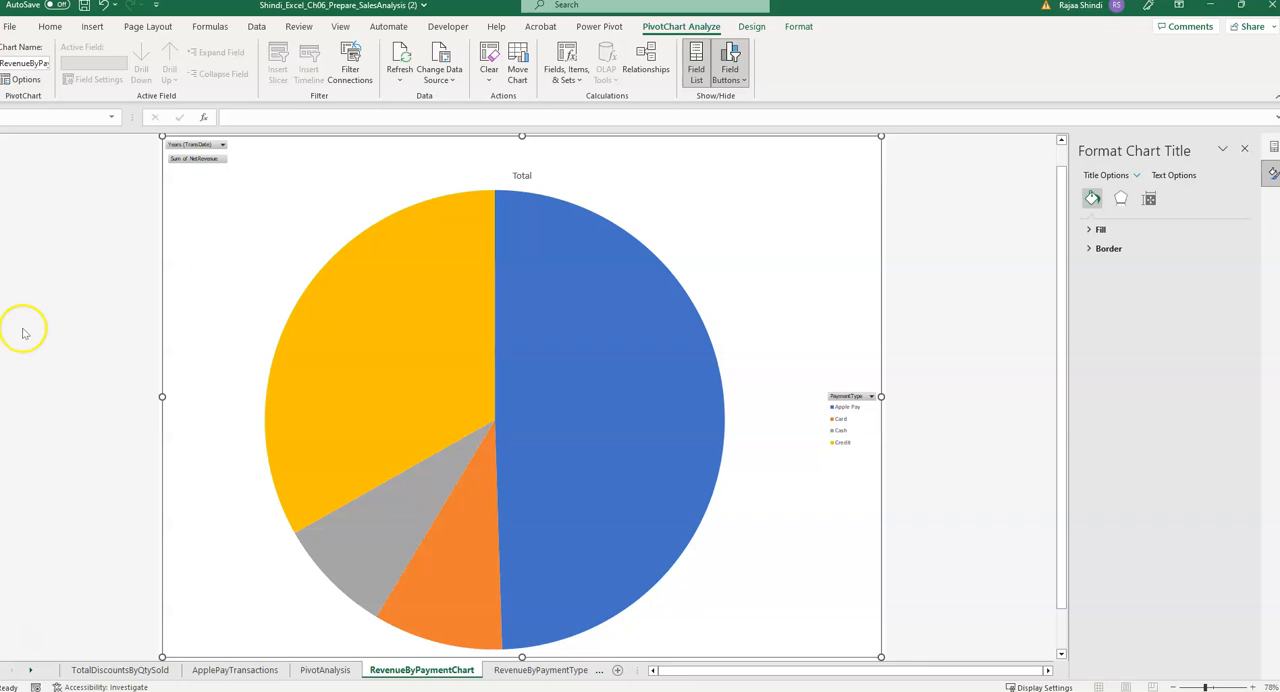
pyautogui.click(523, 176)
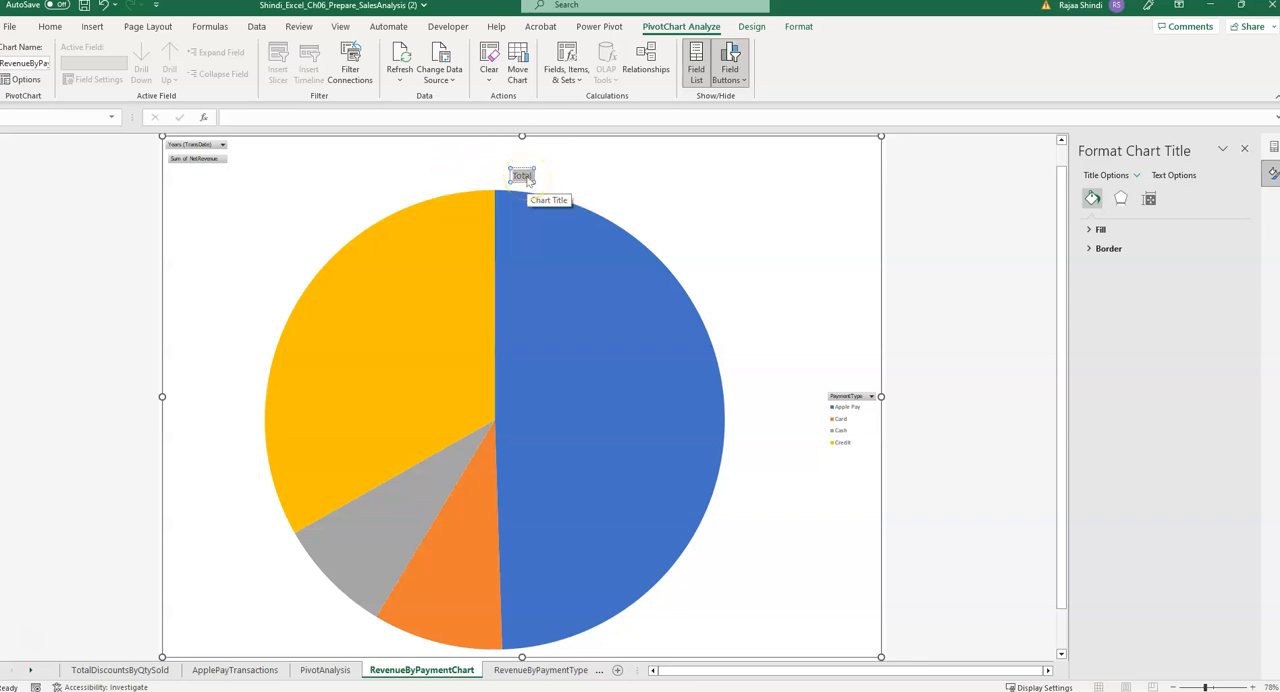
pyautogui.write('Proportion of Revenue by Payment Type')
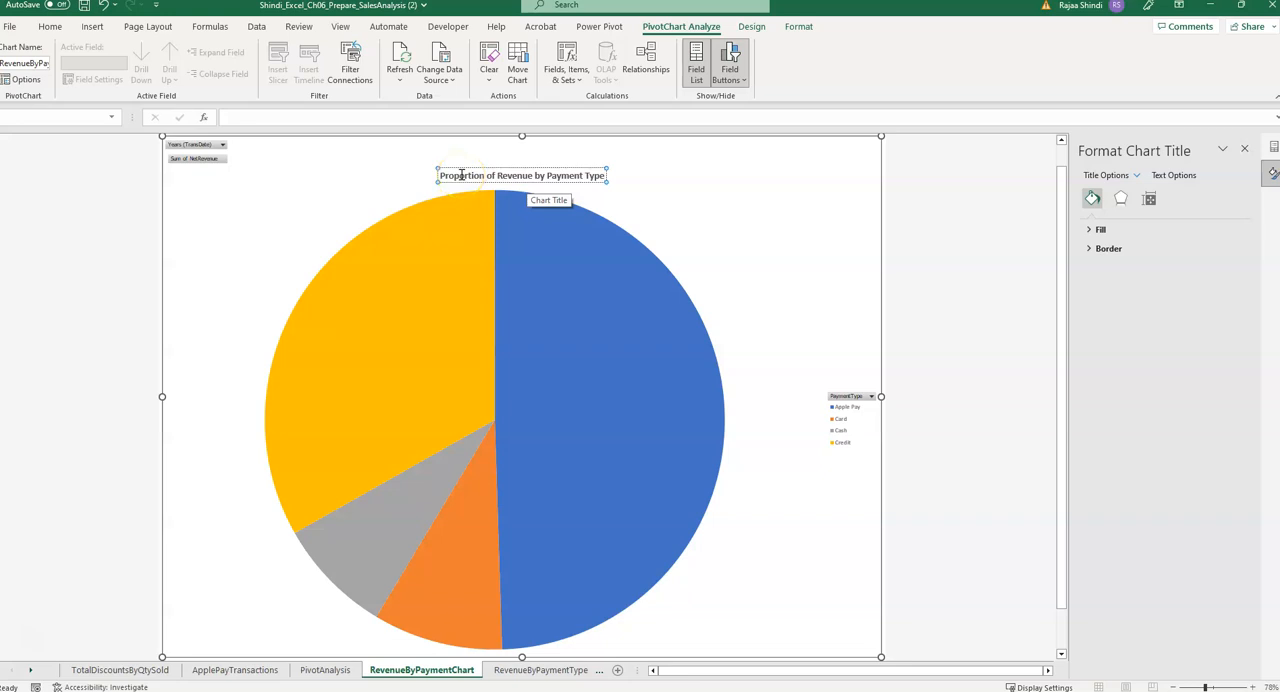
# Filter the pie chart by Years (TransDate) to show only 2025.
pyautogui.click(223, 145)
pyautogui.click(90, 198)
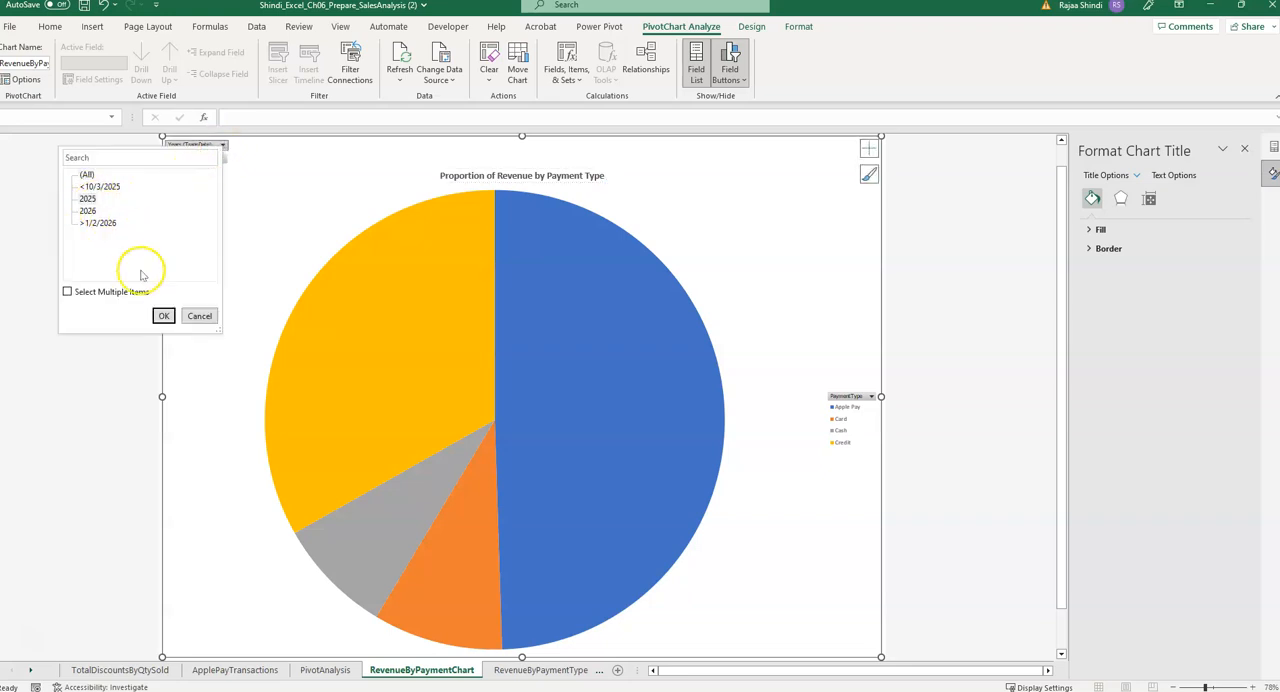
pyautogui.click(164, 316)
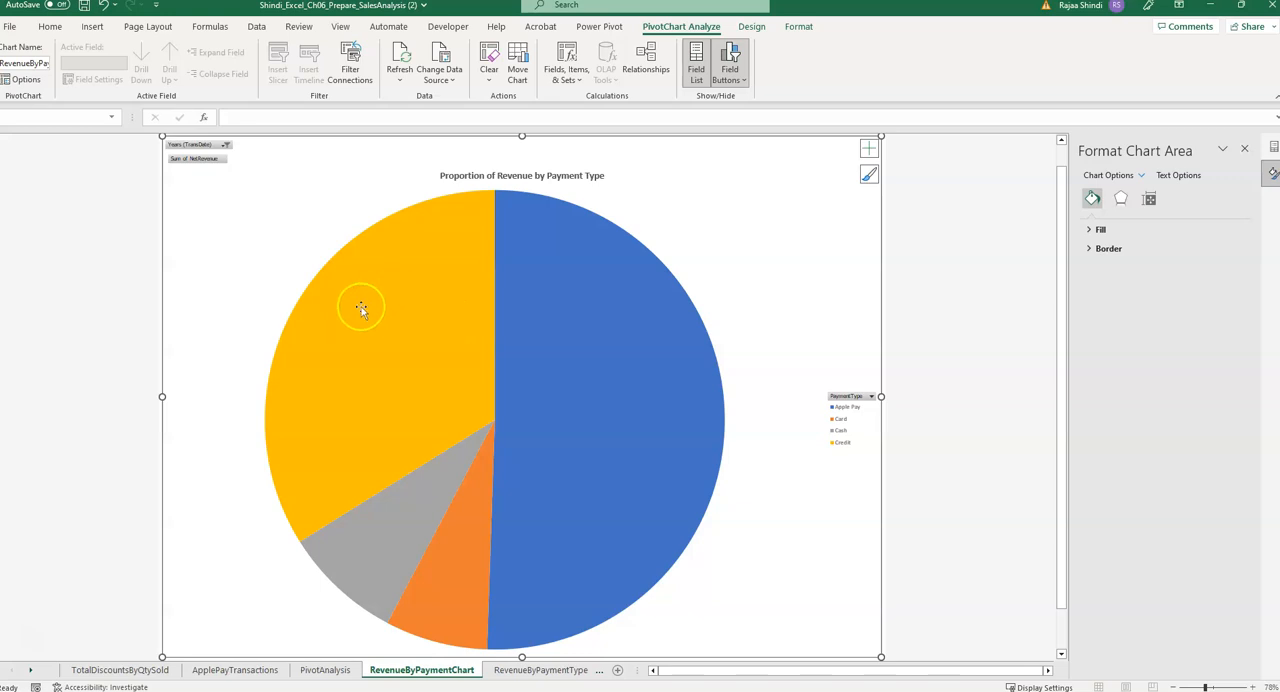
pyautogui.moveTo(370, 466)
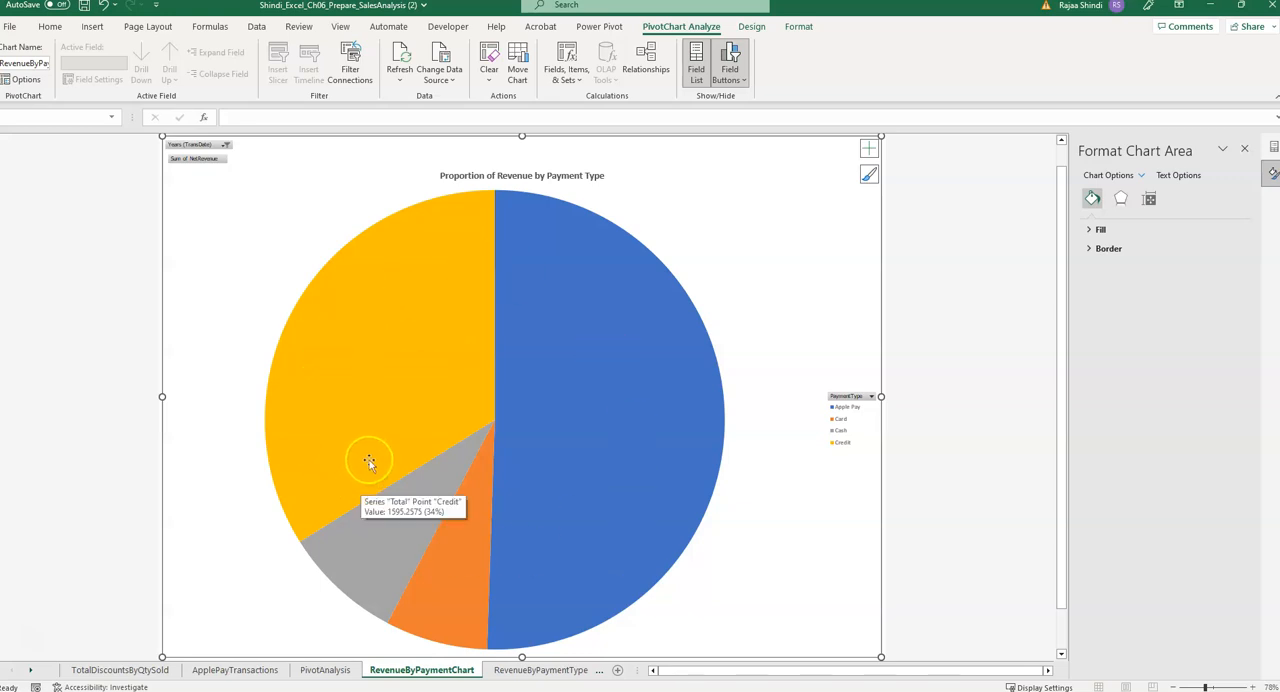